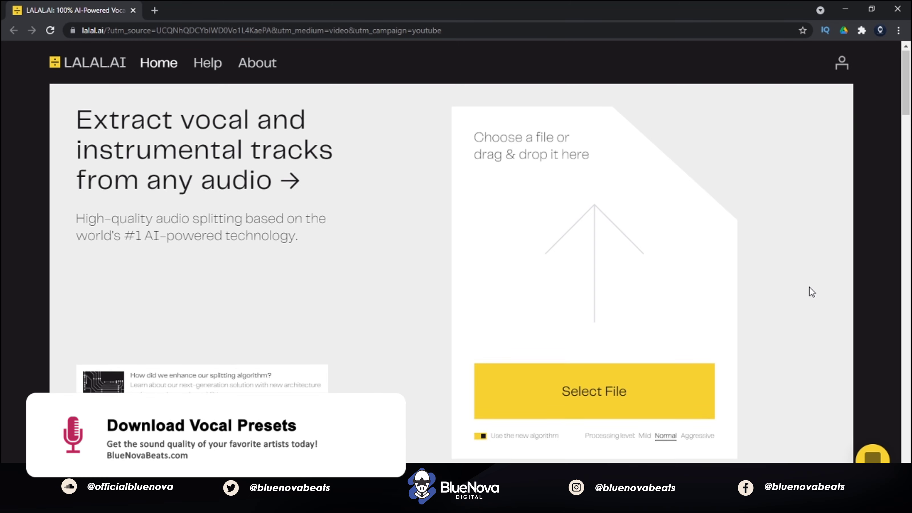
Step: Scroll the lalal.ai page past the sample stem players to the Free, Lite and Professional pricing table
{"action": "scroll", "coordinate": [809, 287], "scroll_direction": "down", "scroll_amount": 6}
{"action": "scroll", "coordinate": [809, 287], "scroll_direction": "down", "scroll_amount": 3}
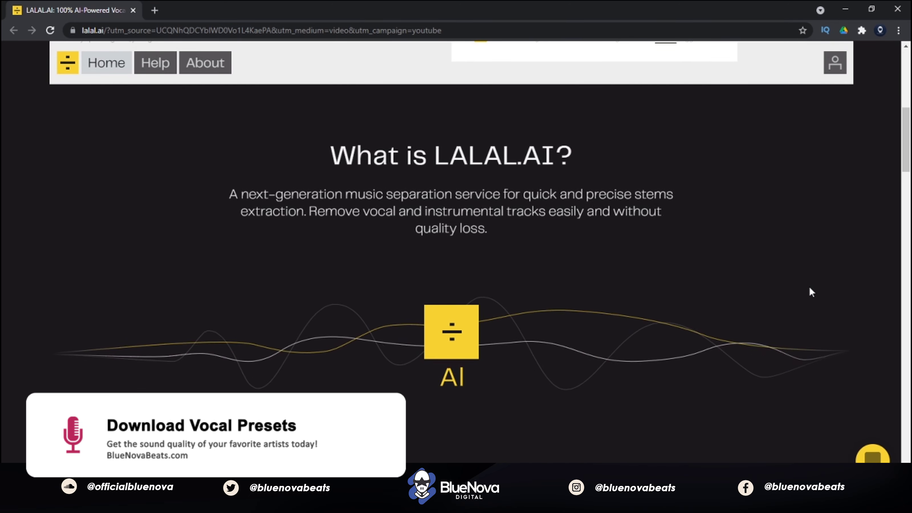
{"action": "scroll", "coordinate": [810, 292], "scroll_direction": "down", "scroll_amount": 5}
{"action": "scroll", "coordinate": [811, 292], "scroll_direction": "down", "scroll_amount": 3}
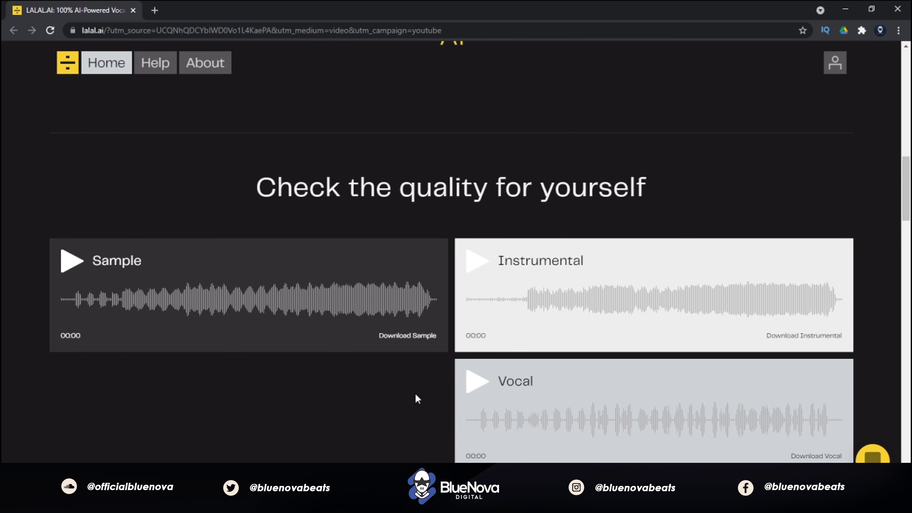
{"action": "scroll", "coordinate": [341, 321], "scroll_direction": "down", "scroll_amount": 2}
{"action": "scroll", "coordinate": [336, 316], "scroll_direction": "down", "scroll_amount": 4}
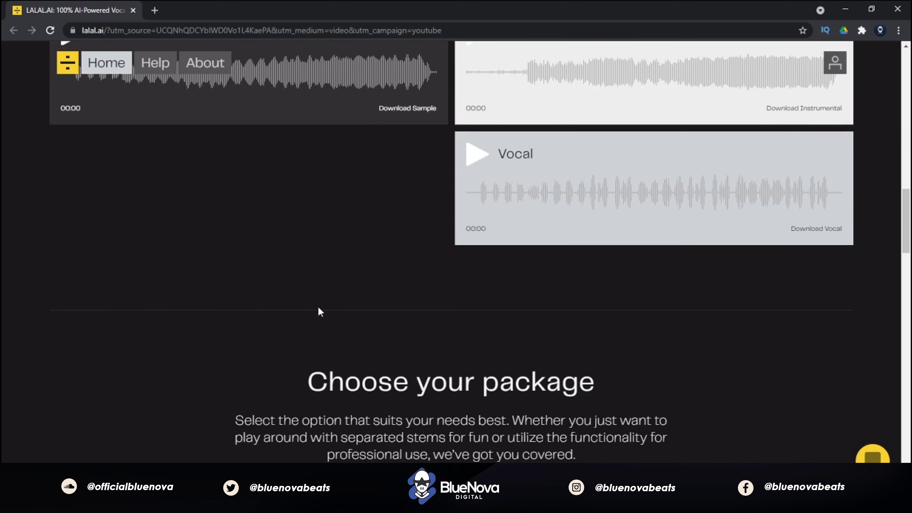
{"action": "scroll", "coordinate": [315, 307], "scroll_direction": "down", "scroll_amount": 4}
{"action": "scroll", "coordinate": [363, 236], "scroll_direction": "down", "scroll_amount": 3}
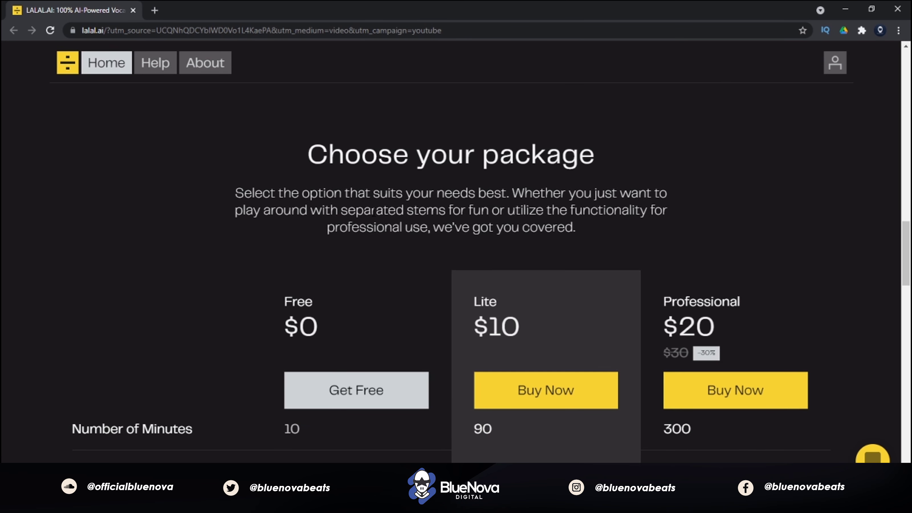
{"action": "scroll", "coordinate": [373, 212], "scroll_direction": "down", "scroll_amount": 2}
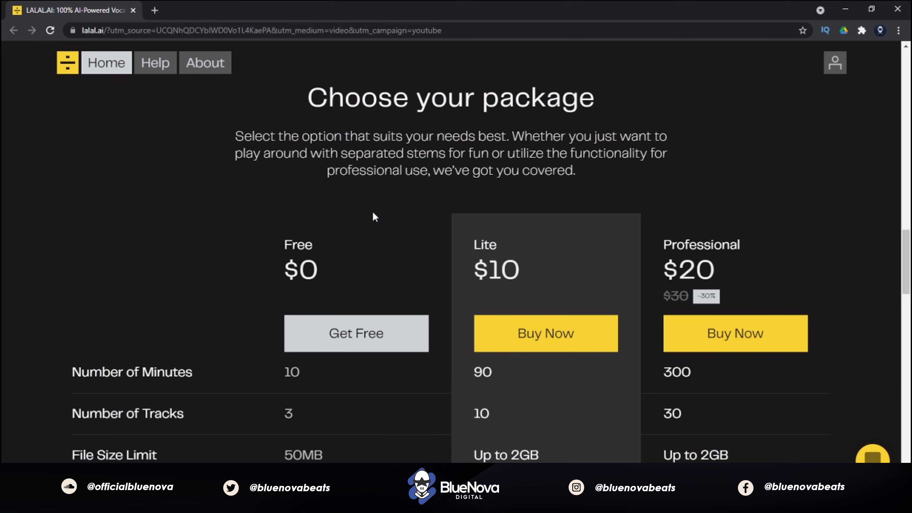
{"action": "scroll", "coordinate": [373, 211], "scroll_direction": "up", "scroll_amount": 8}
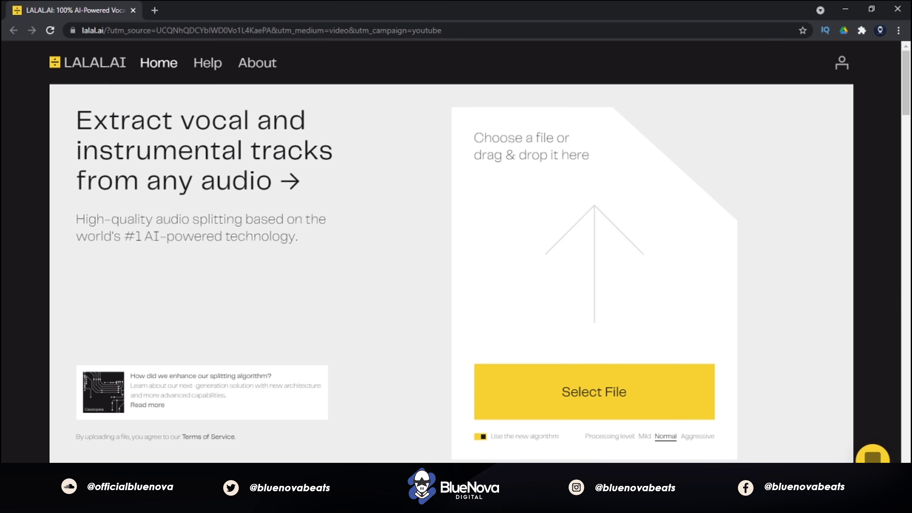
{"action": "mouse_move", "coordinate": [487, 424]}
{"action": "left_mouse_down"}
{"action": "mouse_move", "coordinate": [500, 335]}
{"action": "mouse_move", "coordinate": [543, 248]}
{"action": "left_mouse_up"}
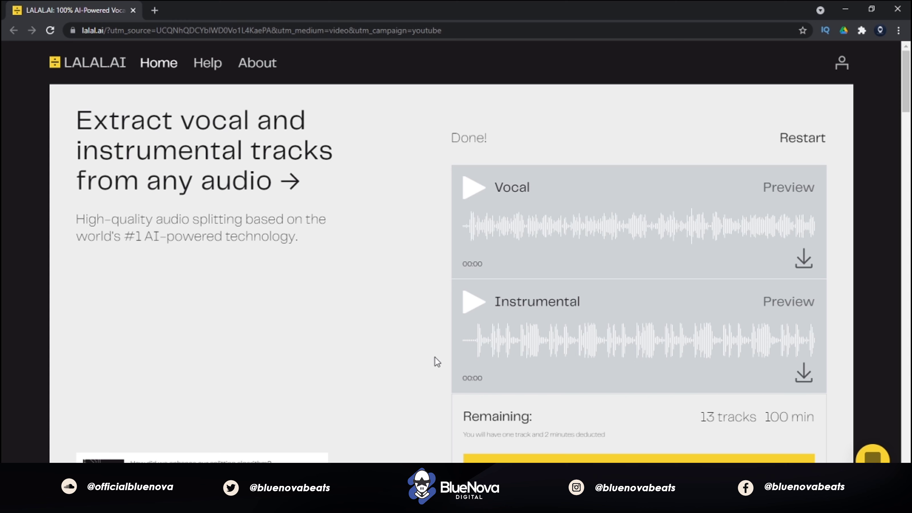
Step: Play and pause the Vocal stem preview, then start the Instrumental stem preview
{"action": "left_click", "coordinate": [473, 187]}
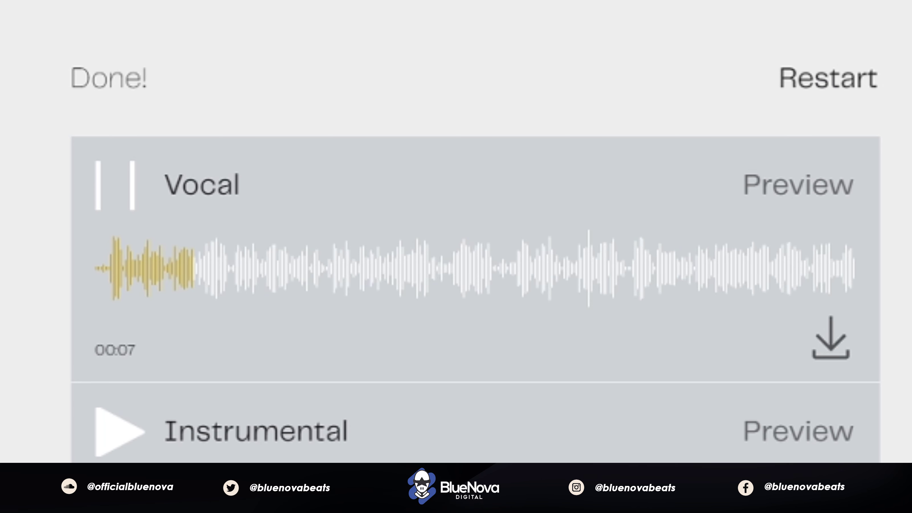
{"action": "left_click", "coordinate": [107, 196]}
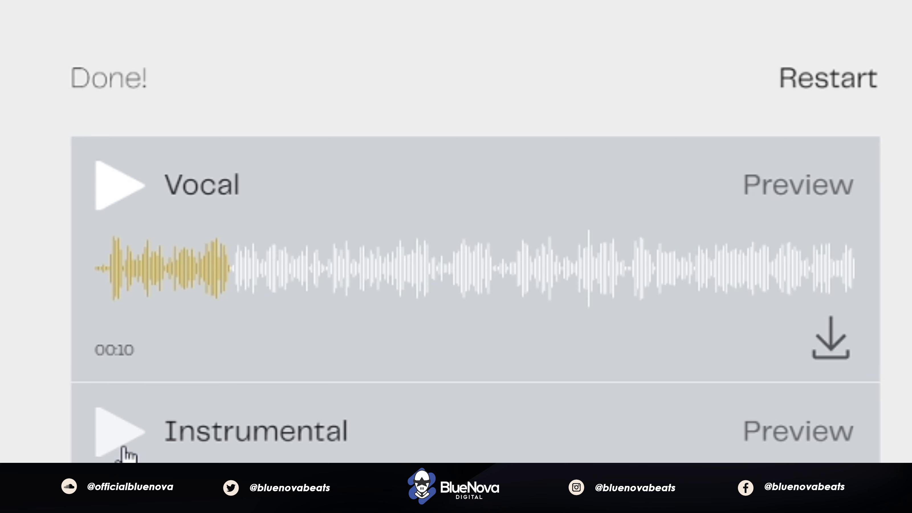
{"action": "left_click", "coordinate": [124, 449]}
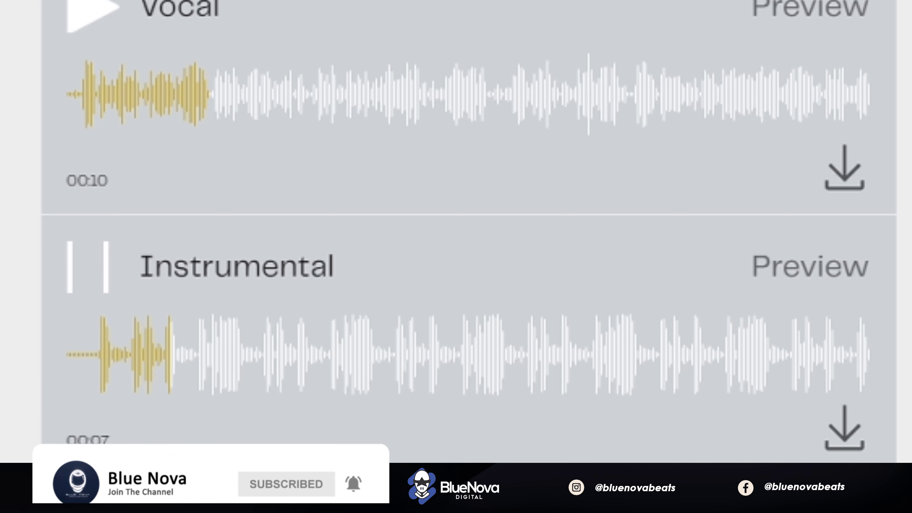
Step: Pause the Instrumental preview and download the Vocal and Instrumental stem files
{"action": "left_click", "coordinate": [75, 266]}
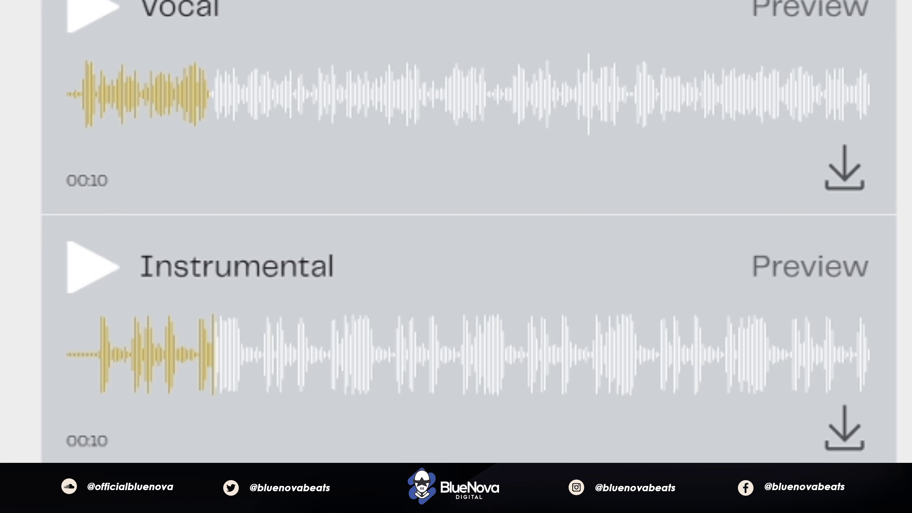
{"action": "left_click", "coordinate": [846, 178]}
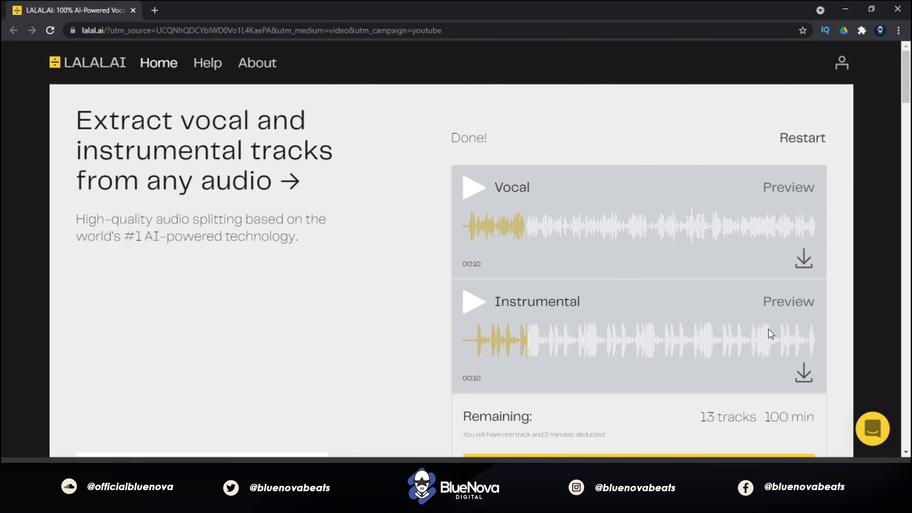
{"action": "left_click", "coordinate": [805, 375]}
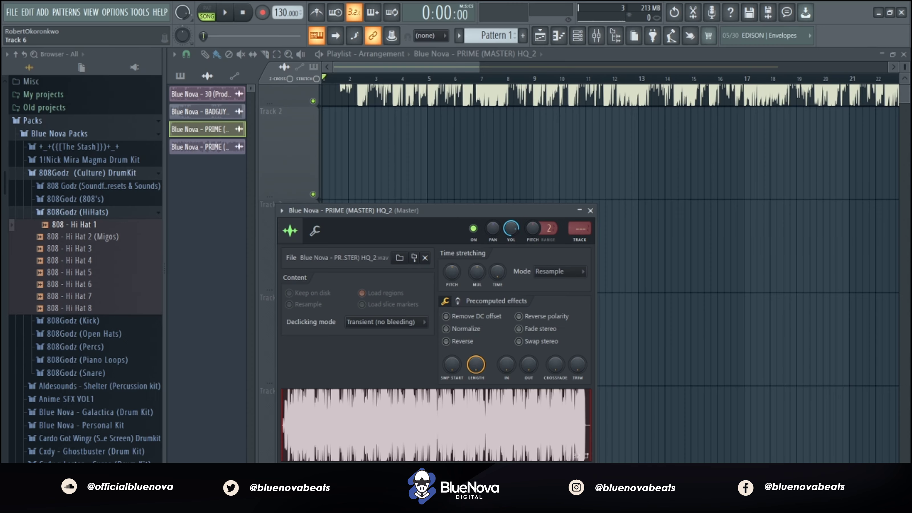
Step: Place the vocal stem on Track 2 and the accompaniment on Track 3, aligned to bar 1
{"action": "mouse_move", "coordinate": [573, 246]}
{"action": "left_mouse_down"}
{"action": "mouse_move", "coordinate": [425, 184]}
{"action": "mouse_move", "coordinate": [362, 189]}
{"action": "left_mouse_up"}
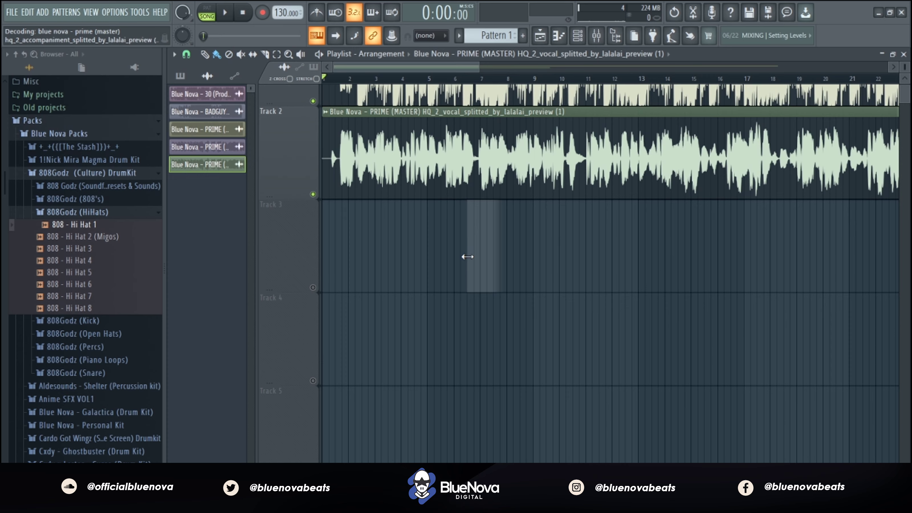
{"action": "left_click_drag", "start_coordinate": [484, 292], "coordinate": [468, 256]}
{"action": "left_click_drag", "start_coordinate": [595, 263], "coordinate": [449, 264]}
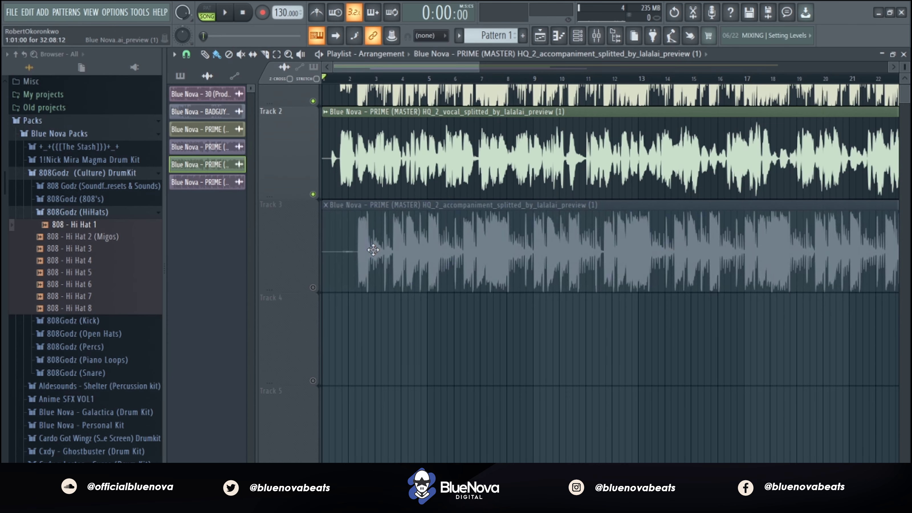
Step: Unmute Track 3, mute the original song on Track 1, and play the arrangement
{"action": "left_click", "coordinate": [313, 288]}
{"action": "left_click", "coordinate": [313, 100]}
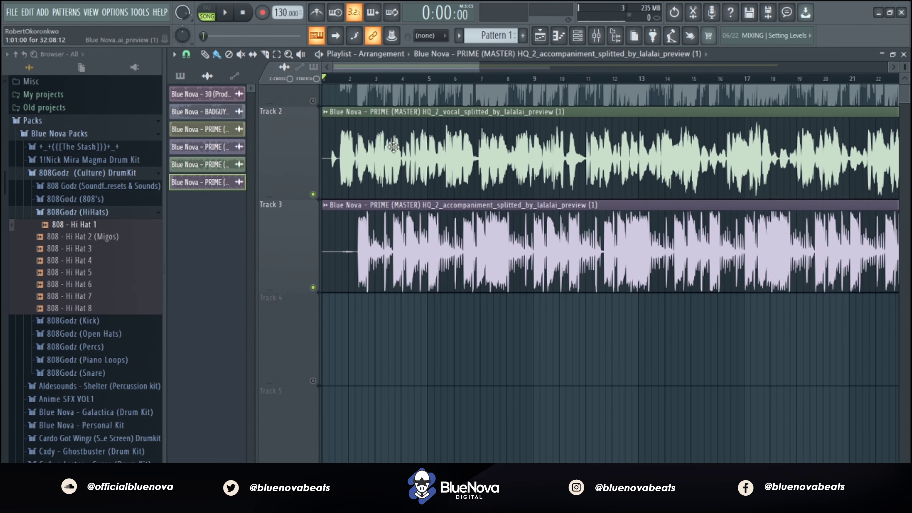
{"action": "key", "text": "space"}
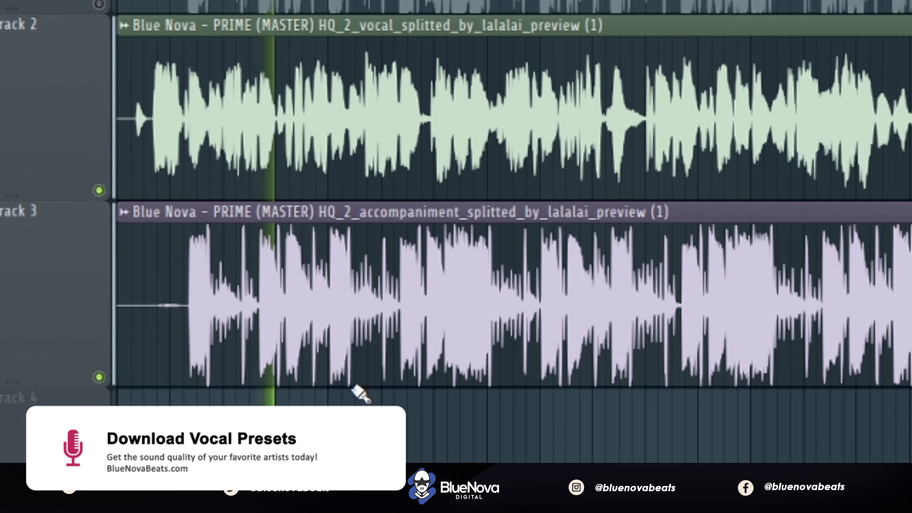
Step: Mute the accompaniment to hear vocals alone, then solo Track 3's accompaniment
{"action": "left_click", "coordinate": [112, 204]}
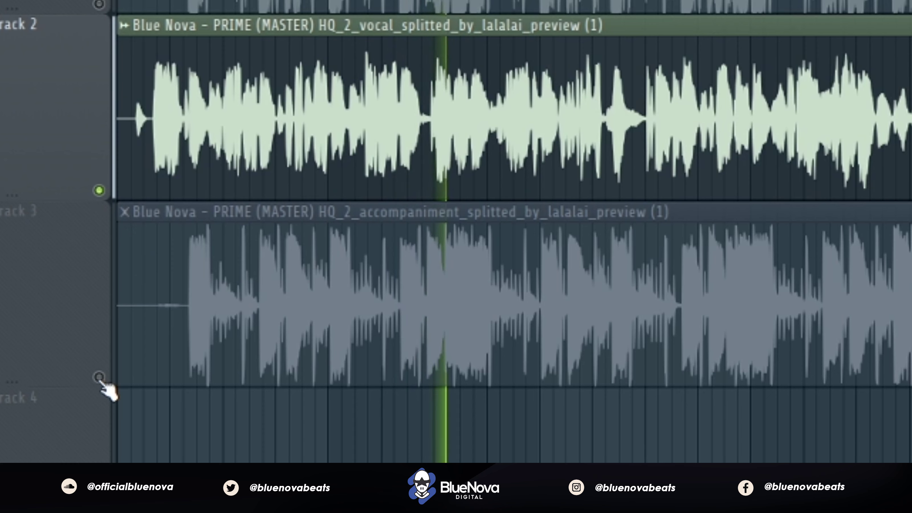
{"action": "right_click", "coordinate": [99, 377]}
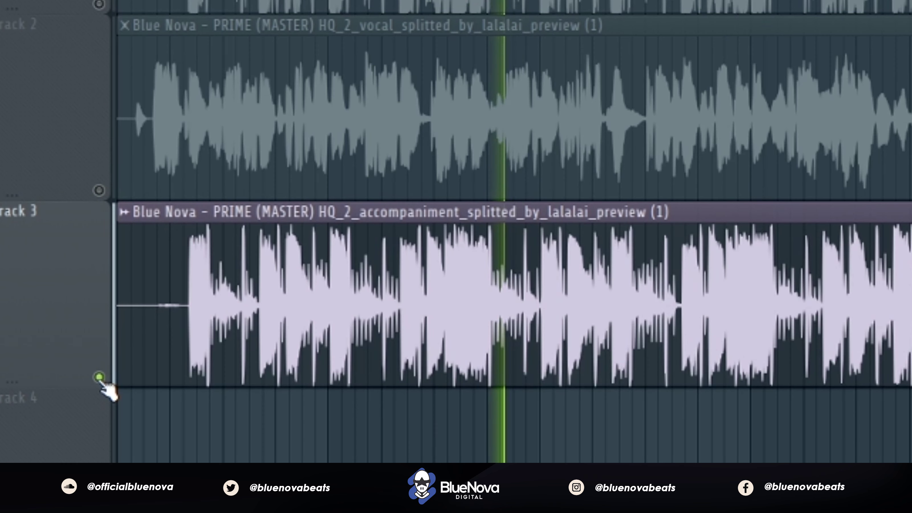